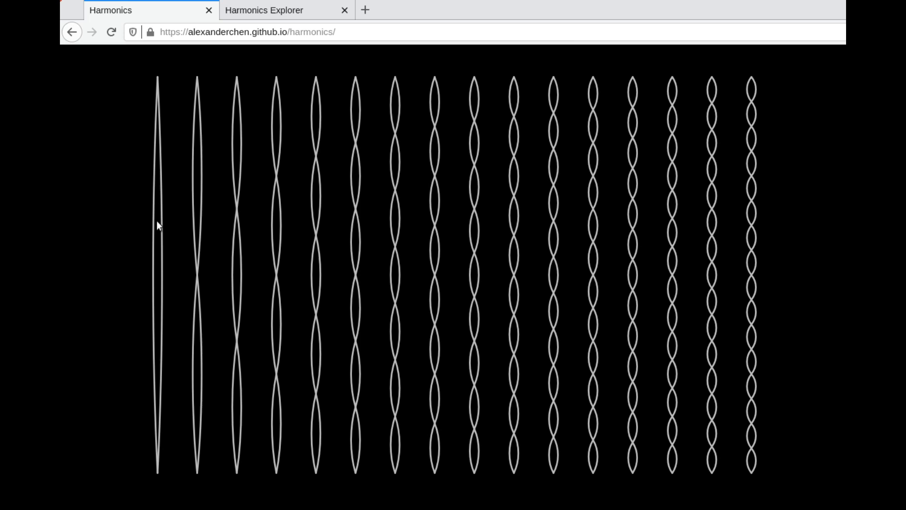
Pluck all sixteen Harmonics strings in order, from the first harmonic to the sixteenth
click(157, 221)
click(152, 221)
click(202, 208)
click(234, 189)
click(275, 184)
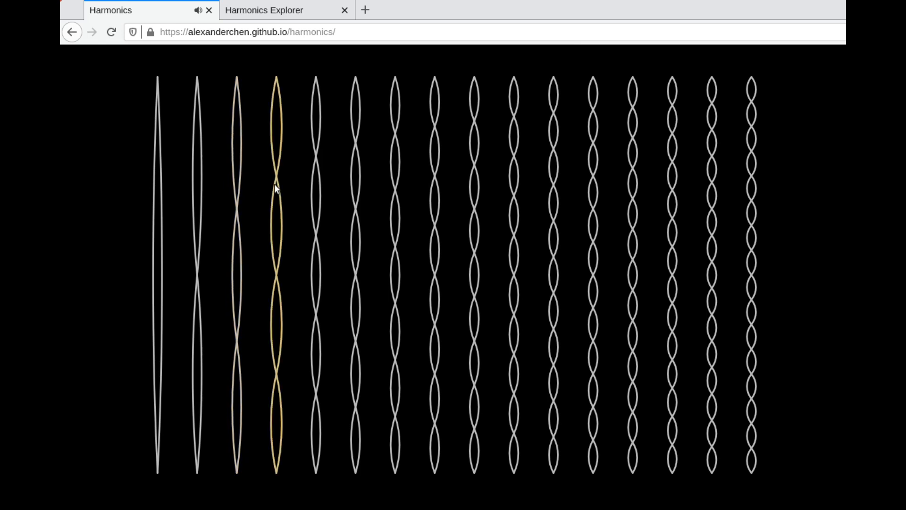
click(320, 188)
click(353, 185)
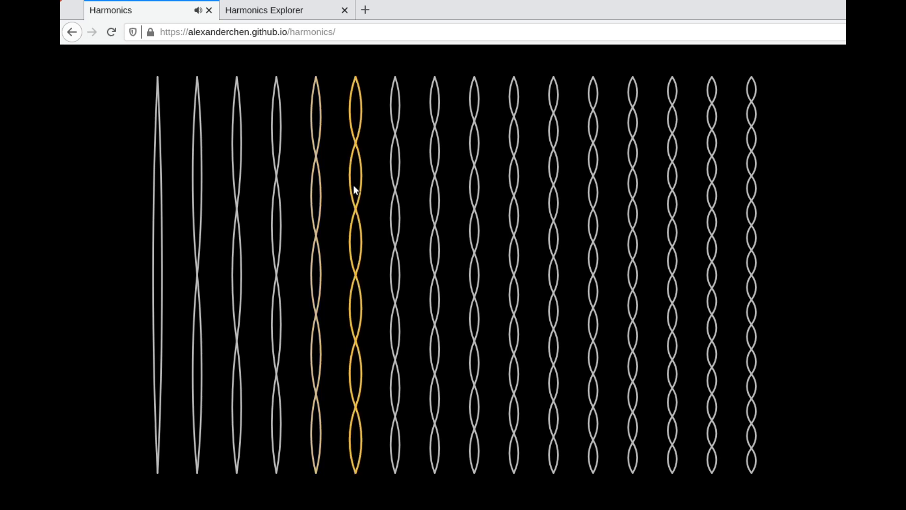
click(394, 179)
click(435, 180)
click(471, 186)
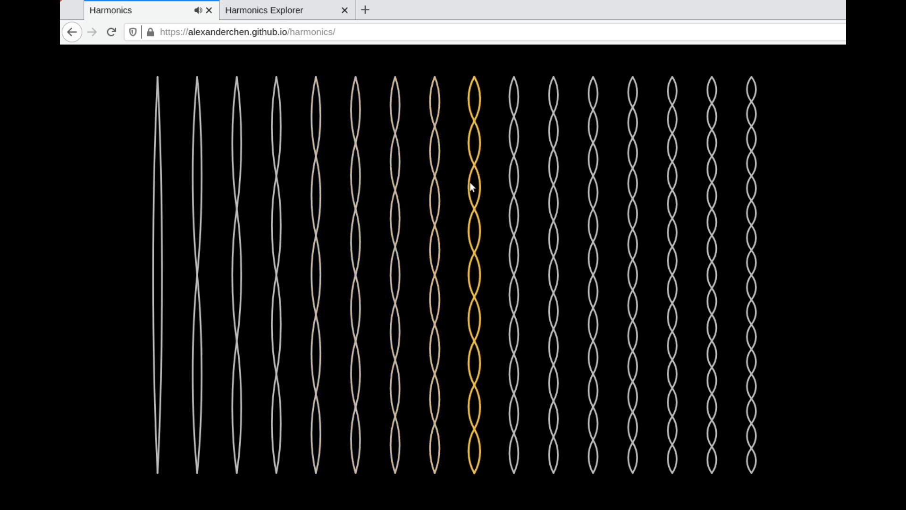
click(516, 189)
click(557, 203)
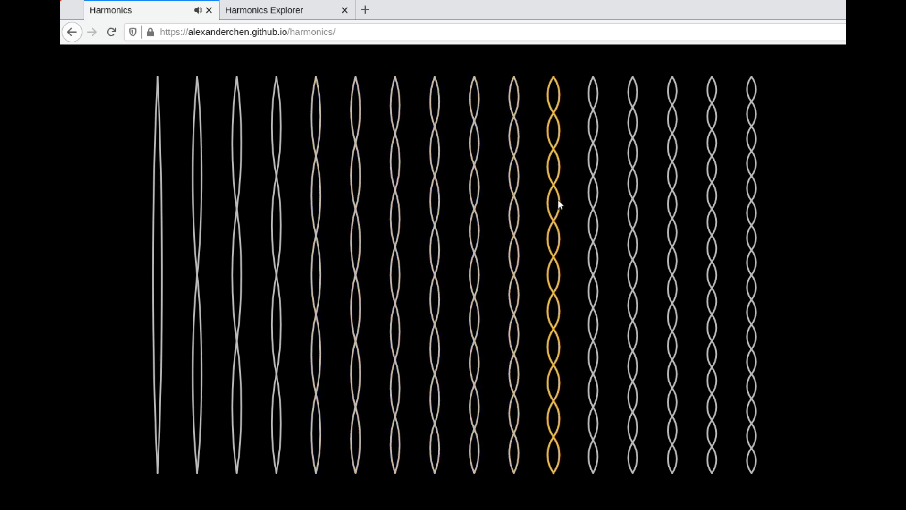
click(594, 204)
click(635, 207)
click(674, 210)
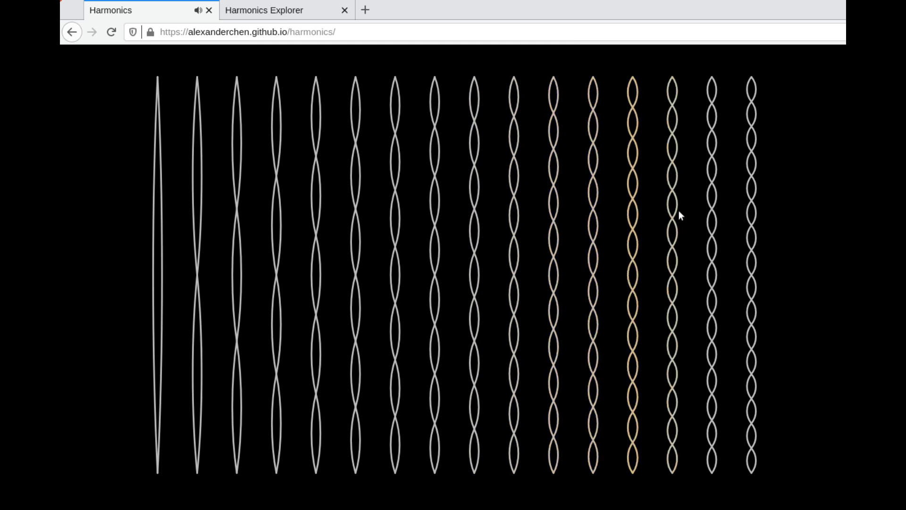
click(710, 217)
click(753, 220)
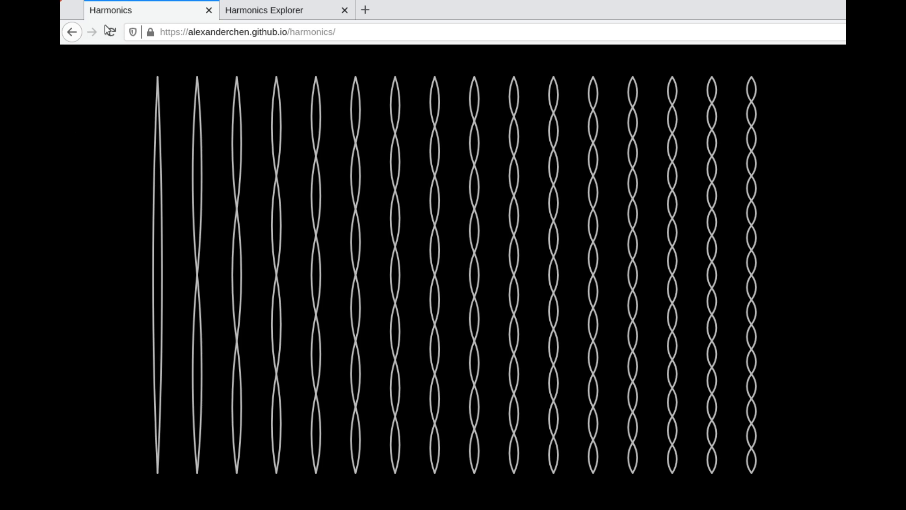
In the Harmonics Explorer tab, toggle the sound on and off and set master volume to 0.200
click(248, 11)
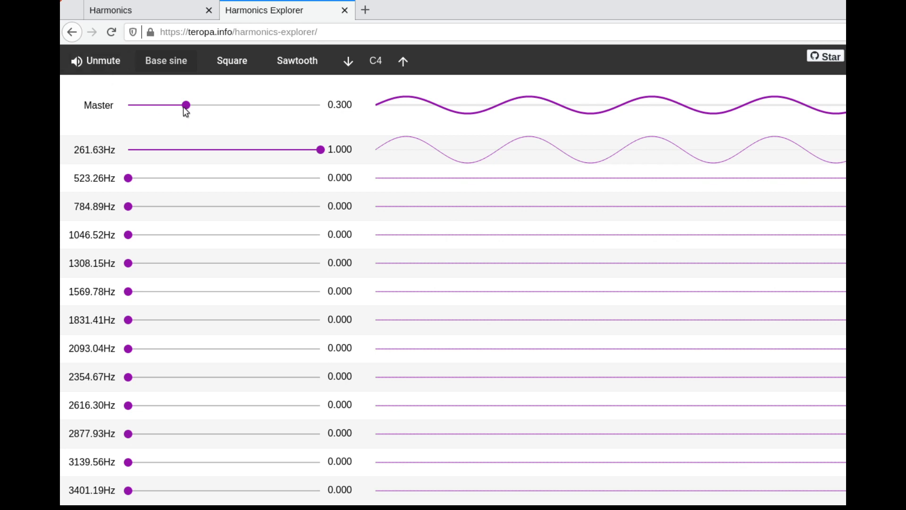
click(101, 67)
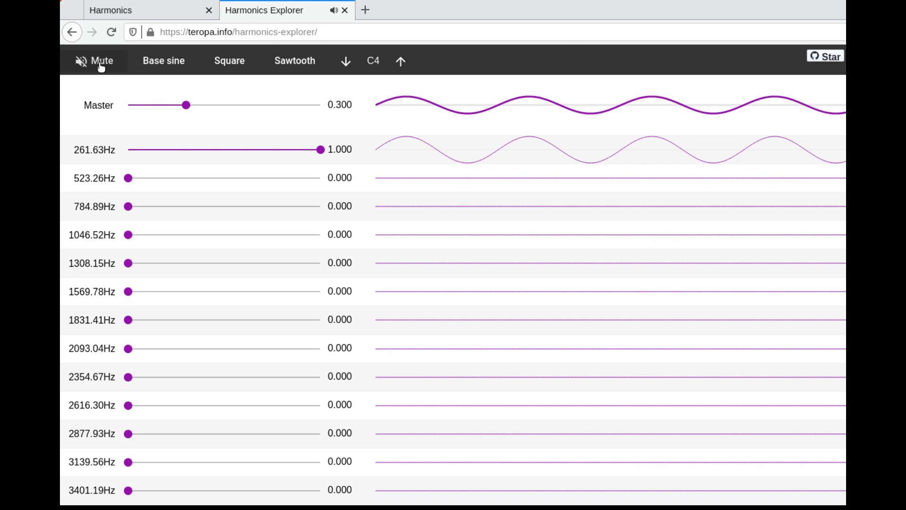
click(101, 67)
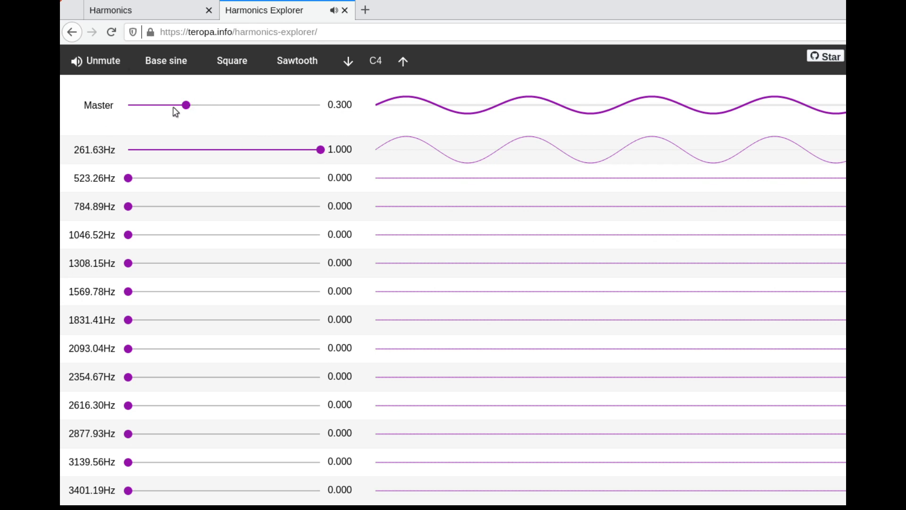
click(167, 106)
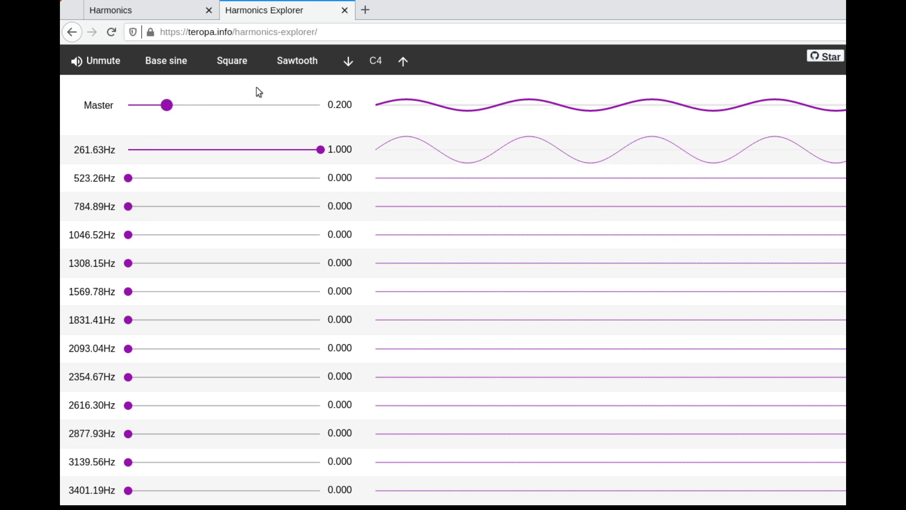
Lower the base note from C4 through B3 to A3 (220 Hz) and unmute
click(347, 66)
click(347, 66)
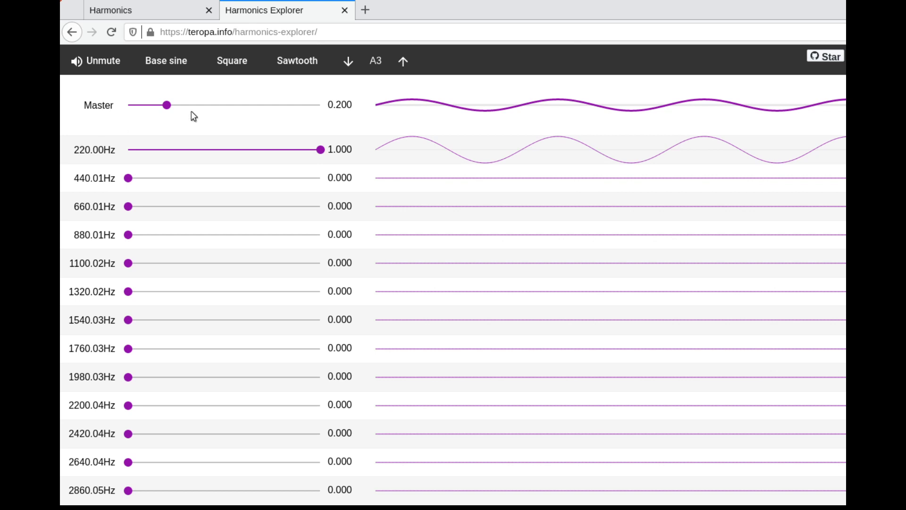
click(102, 64)
click(102, 65)
click(79, 64)
drag(132, 183, 228, 182)
drag(186, 206, 211, 207)
drag(160, 235, 181, 234)
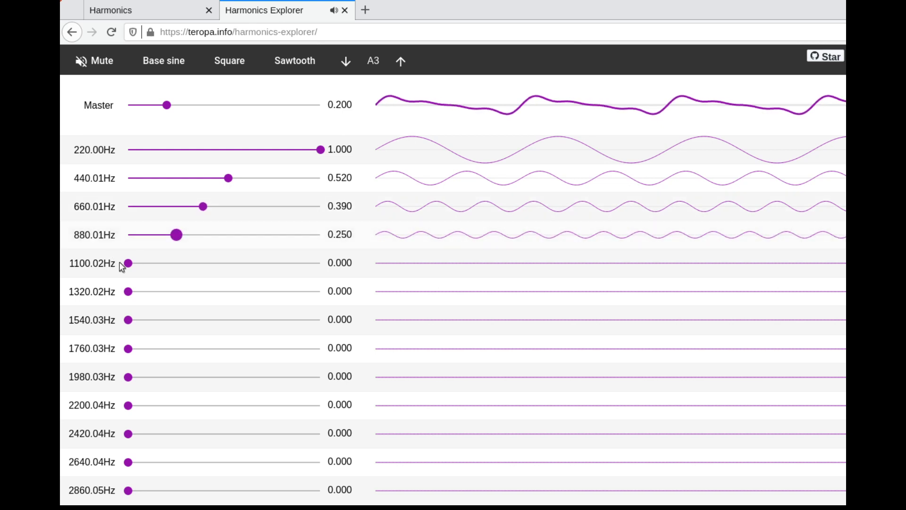
drag(146, 265, 161, 263)
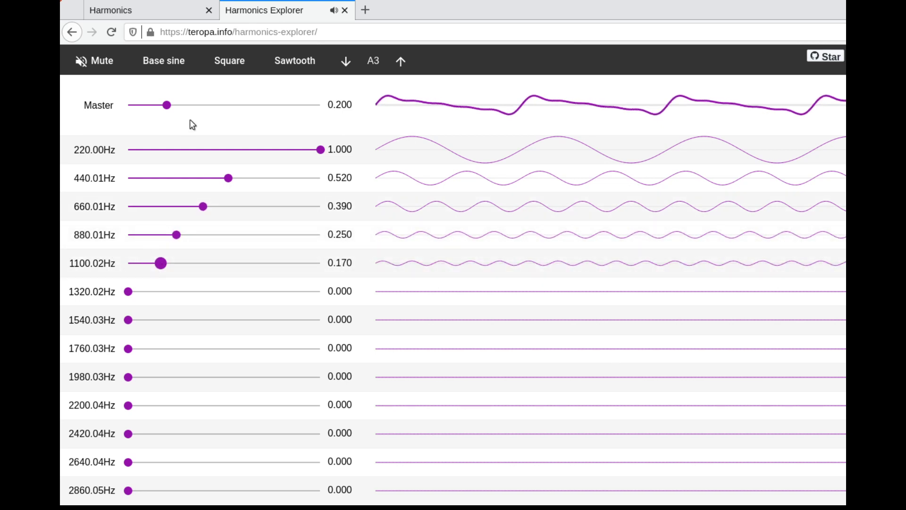
click(99, 62)
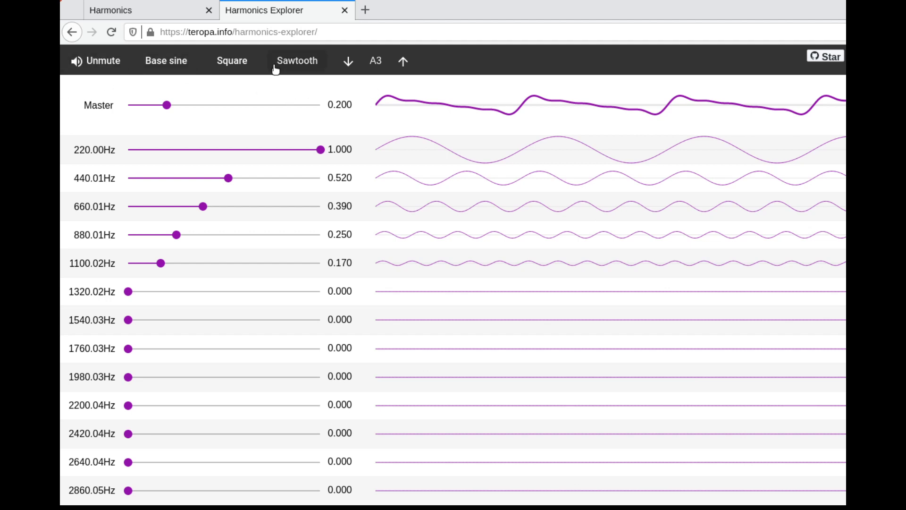
click(157, 60)
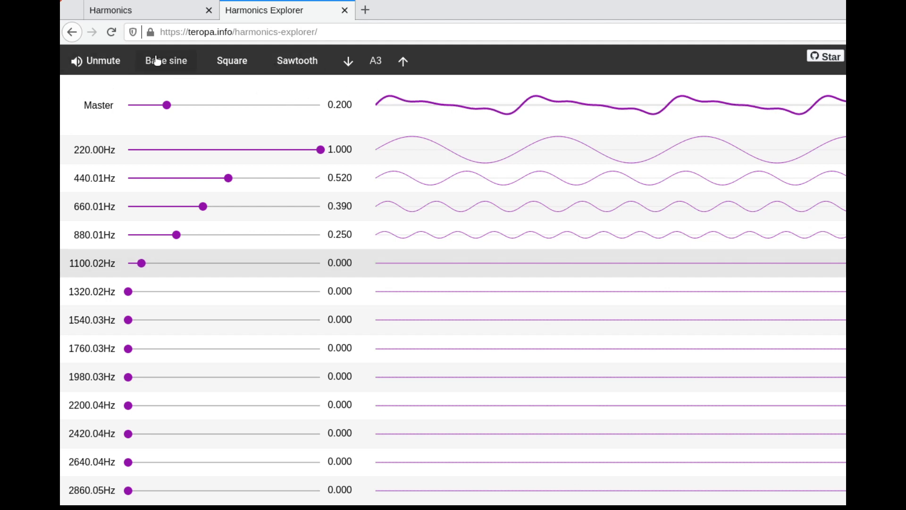
Unmute and try the Sawtooth harmonic mix, muting and unmuting it
click(101, 62)
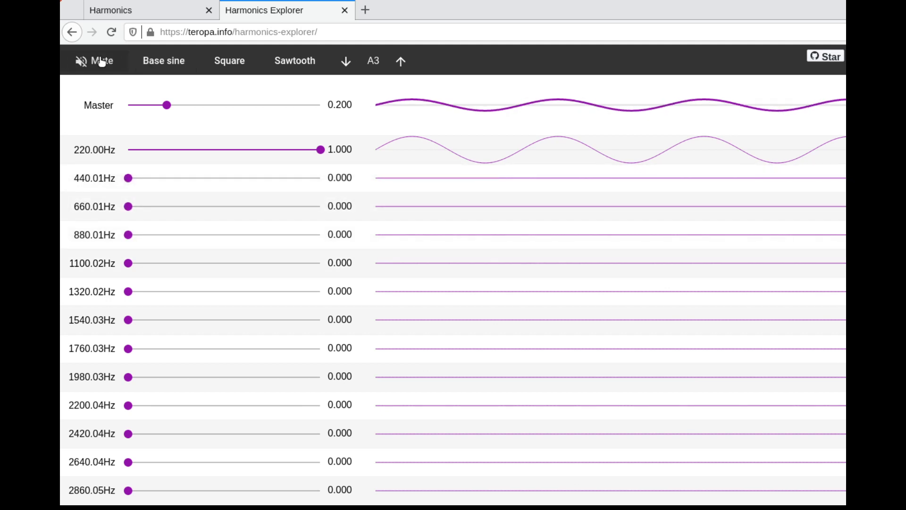
click(303, 62)
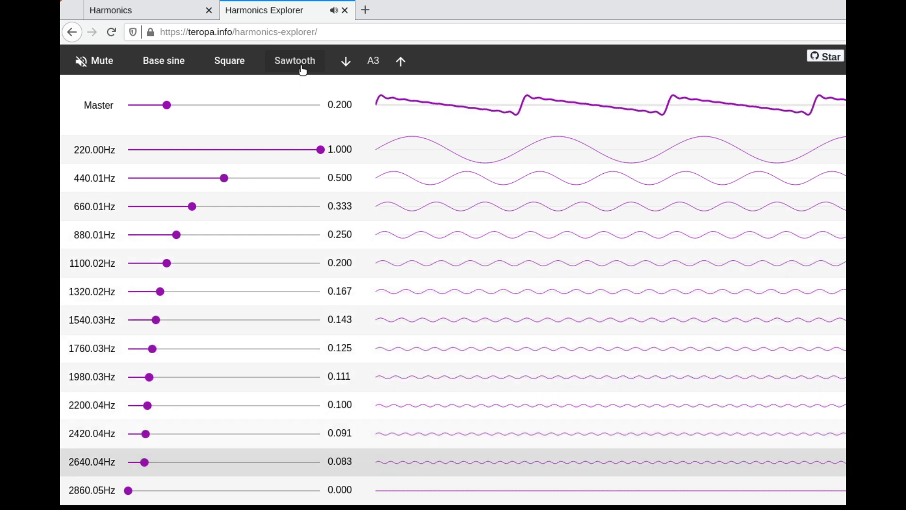
key(m)
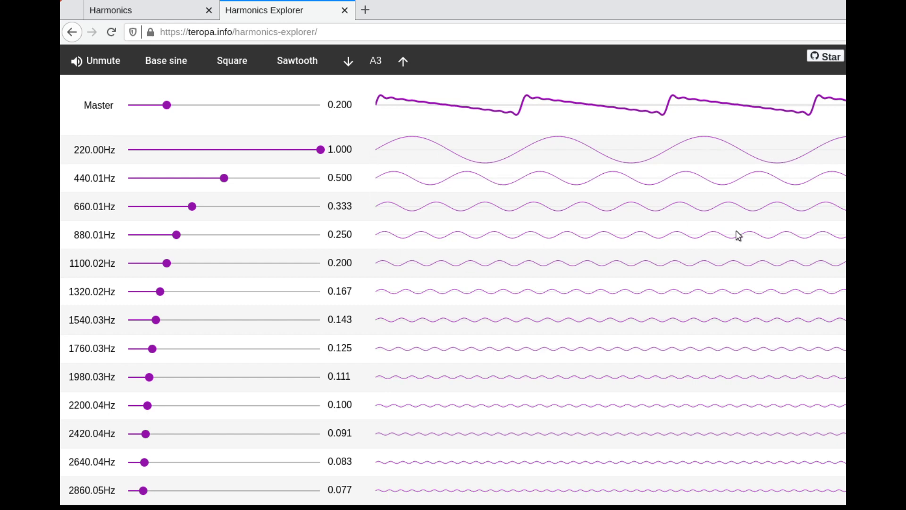
click(92, 65)
Drag every harmonic slider, from 220.00Hz up through the highest, to zero
drag(241, 151, 128, 149)
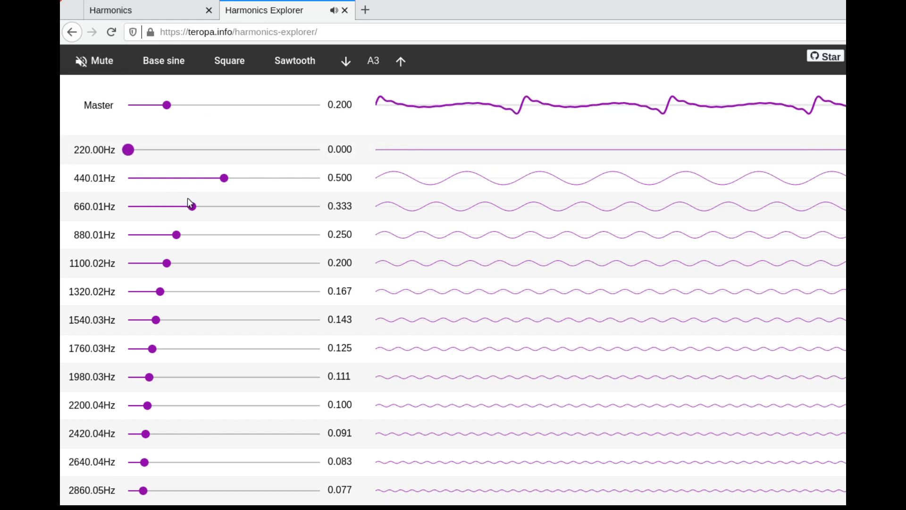
drag(190, 203, 127, 208)
drag(175, 235, 127, 236)
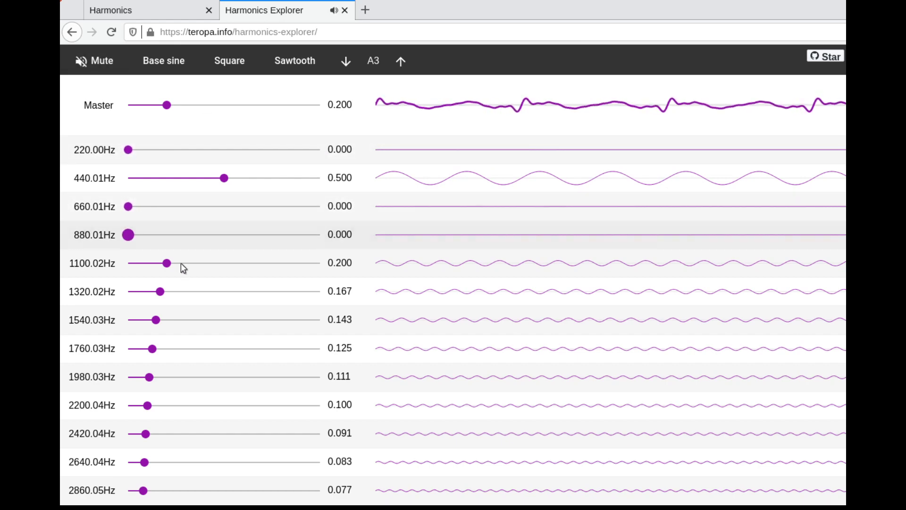
drag(168, 262, 128, 265)
drag(160, 291, 127, 293)
drag(160, 319, 126, 350)
drag(152, 348, 127, 490)
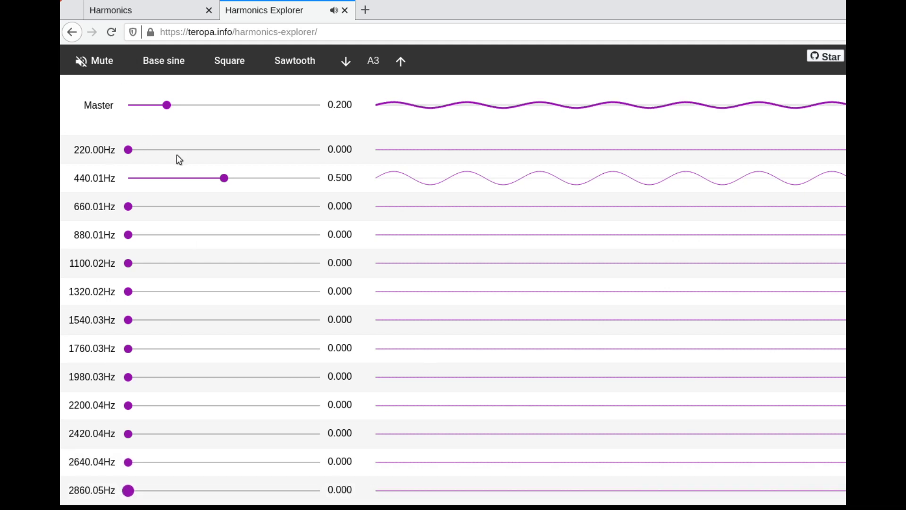
Set the 660.01Hz harmonic to 0.370 and the 220.00Hz fundamental to 0.530
drag(225, 178, 121, 210)
mouse_move(200, 208)
mouse_down()
mouse_move(218, 207)
mouse_move(151, 208)
mouse_move(216, 216)
mouse_move(199, 210)
mouse_up()
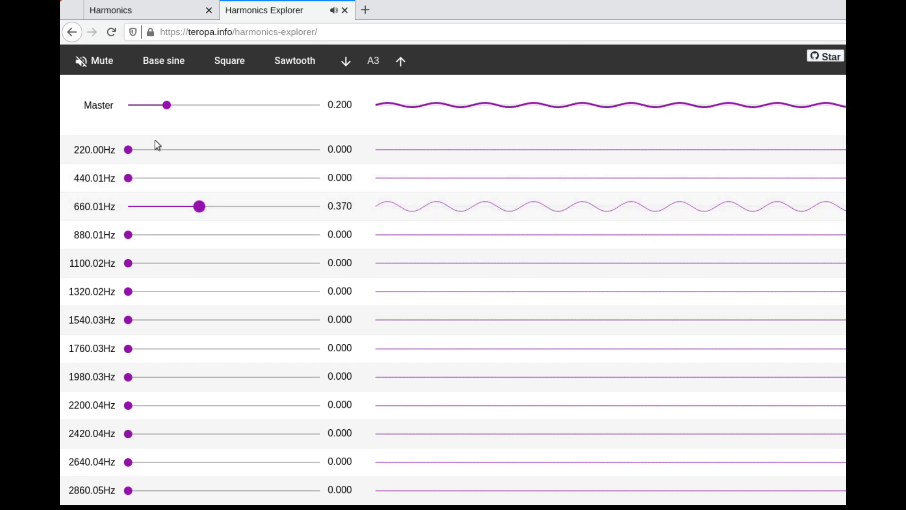
click(231, 150)
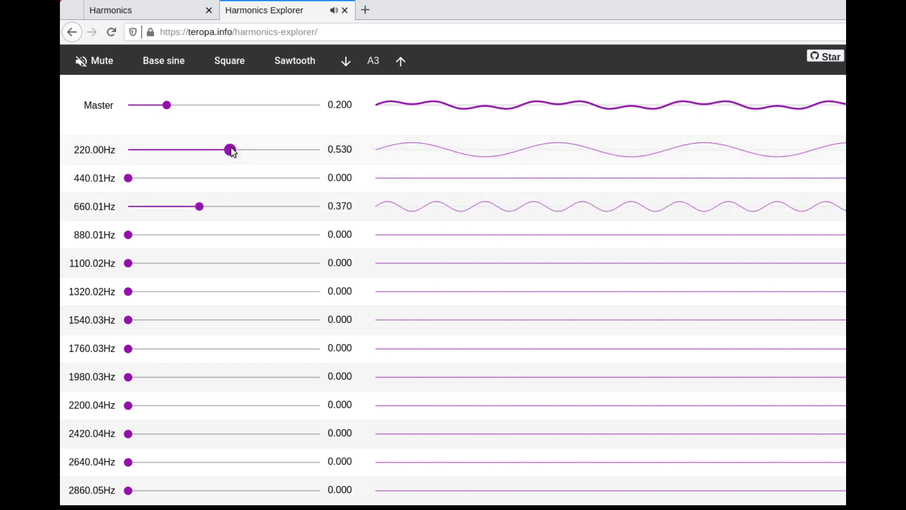
Mute, zero the 660.01Hz and 220.00Hz sliders, and reset to a pure 220Hz Base sine
click(98, 63)
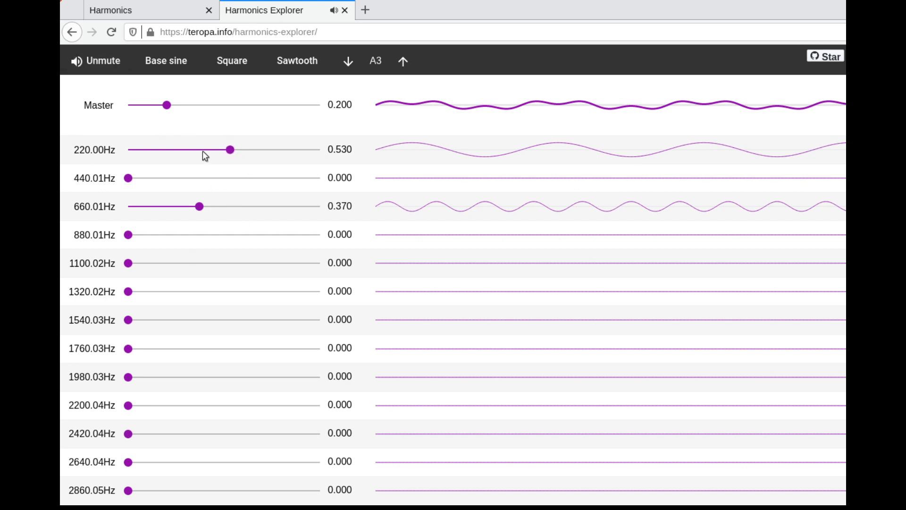
drag(198, 208, 122, 207)
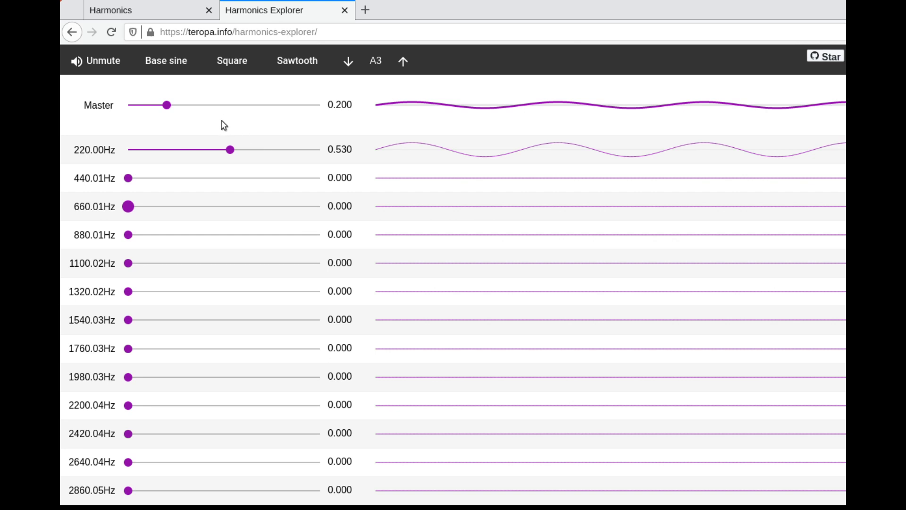
drag(234, 150, 121, 150)
click(165, 62)
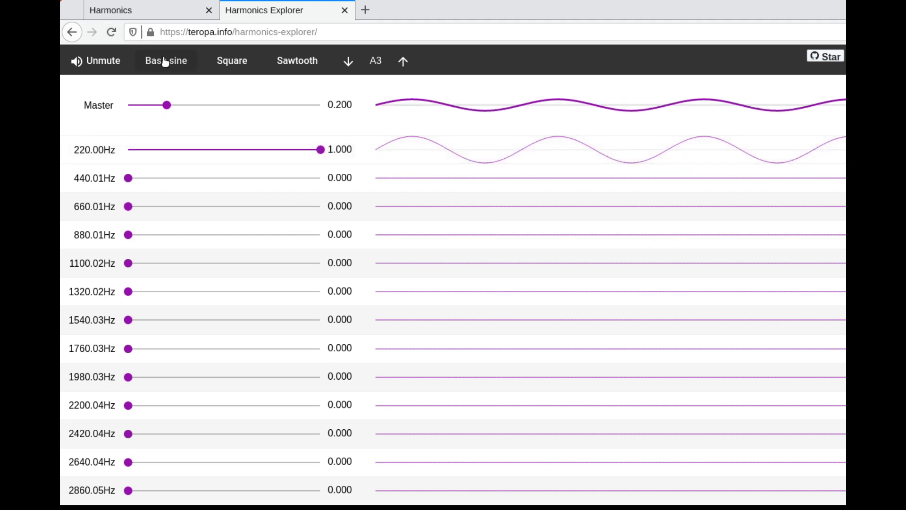
Load the Square odd-harmonic mix, set master volume to 0.220, and mute
click(111, 62)
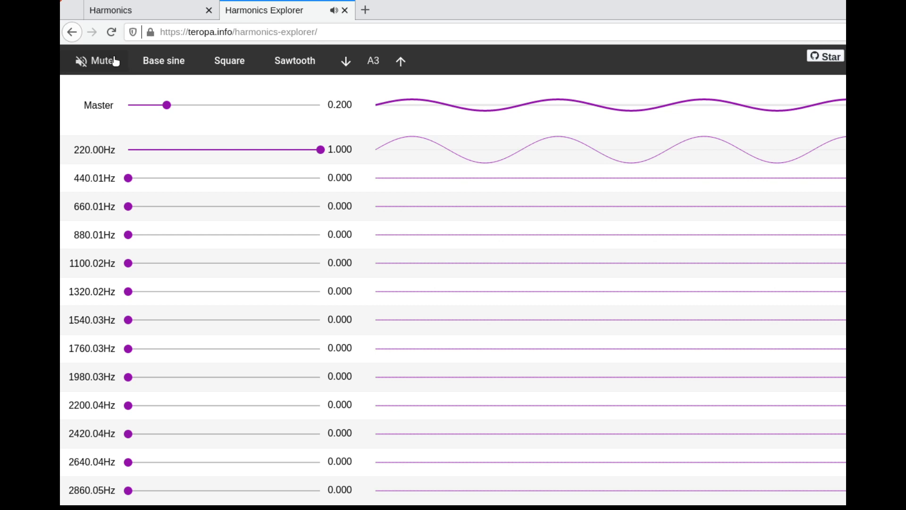
click(245, 62)
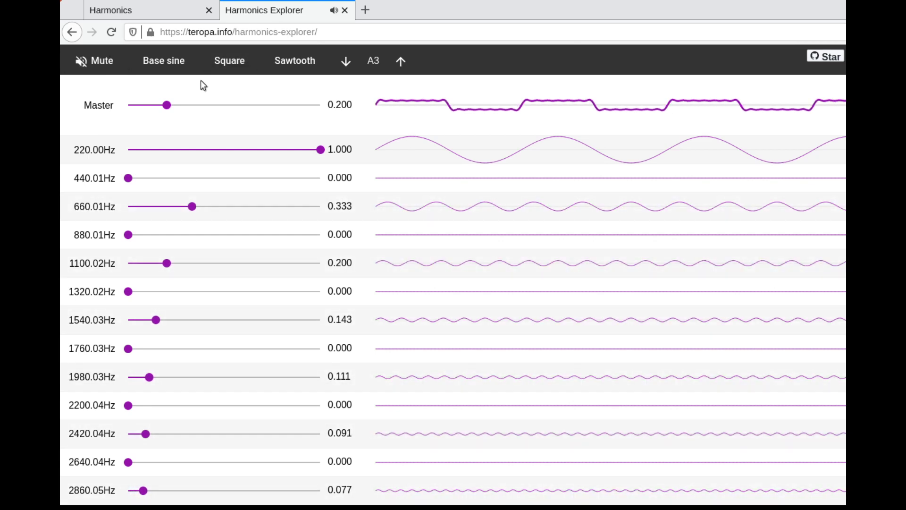
drag(174, 105, 81, 111)
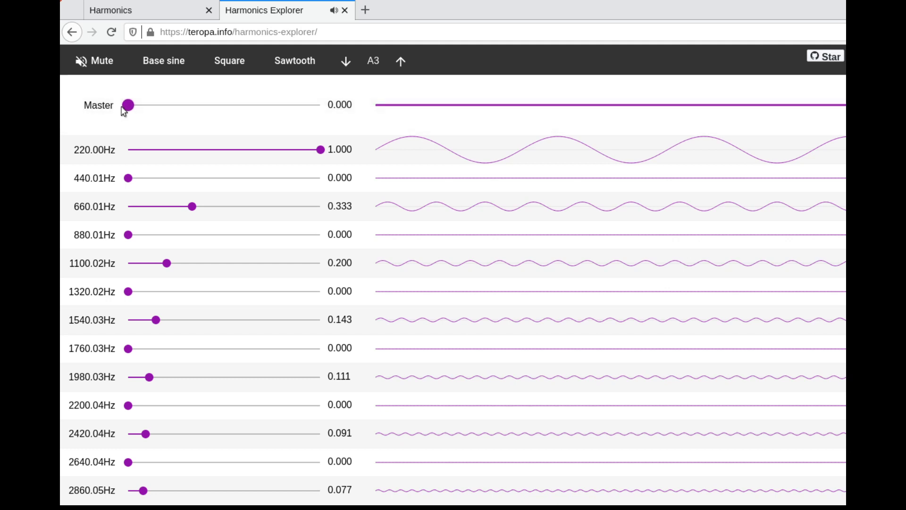
mouse_move(183, 106)
mouse_down()
mouse_move(196, 111)
mouse_move(170, 113)
mouse_up()
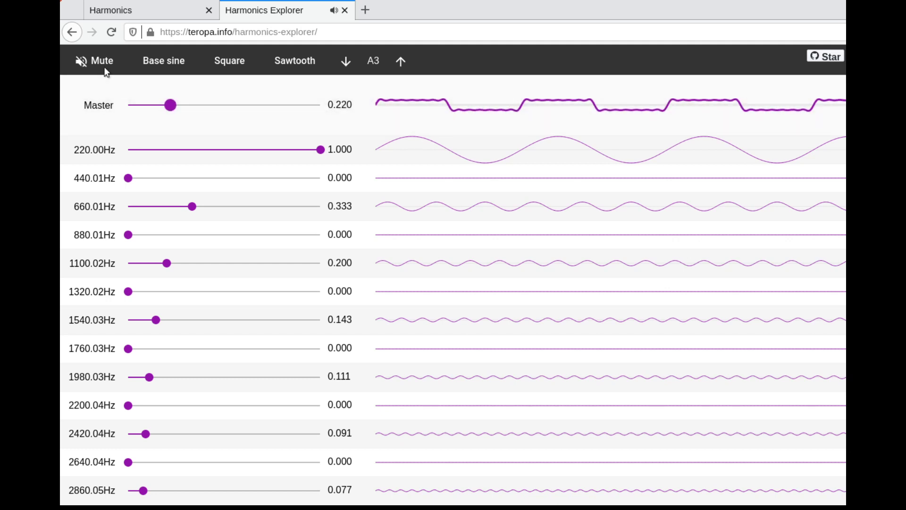
click(103, 67)
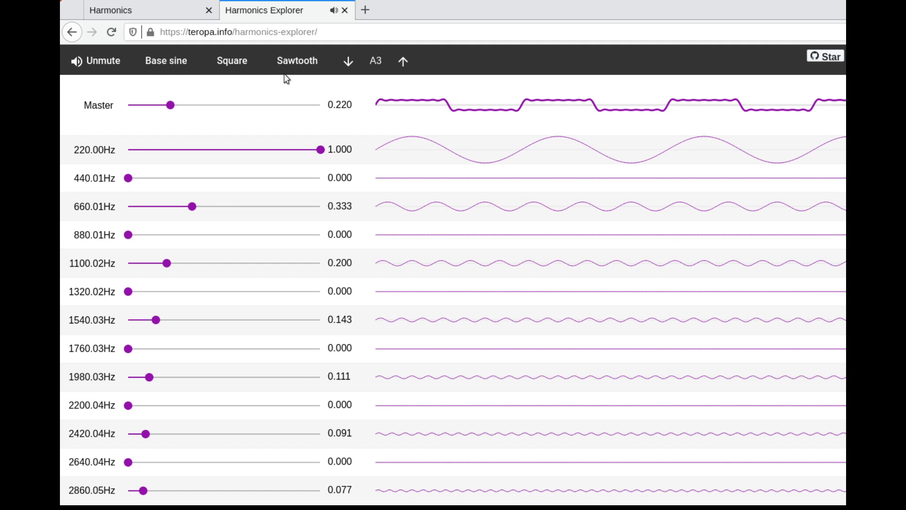